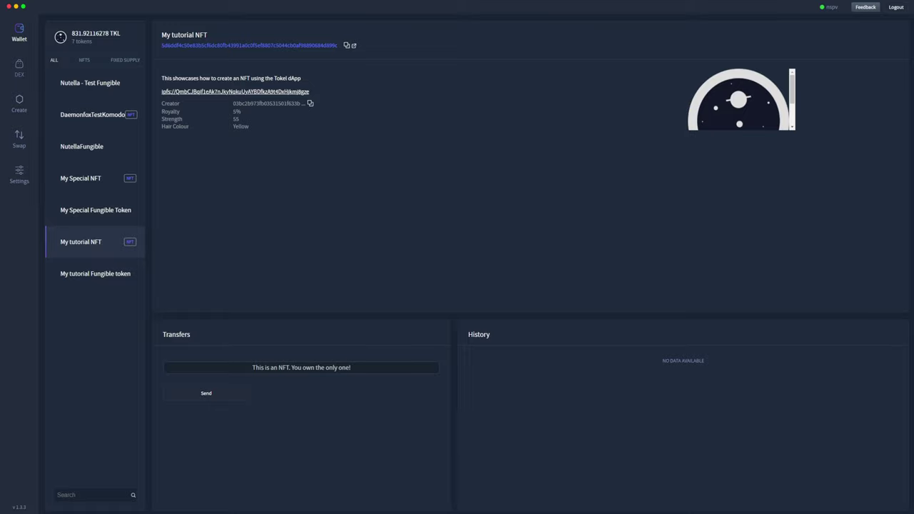
# - Start a DEX sell order for My tutorial NFT with a price of 500 TKL per unit
pyautogui.click(19, 67)
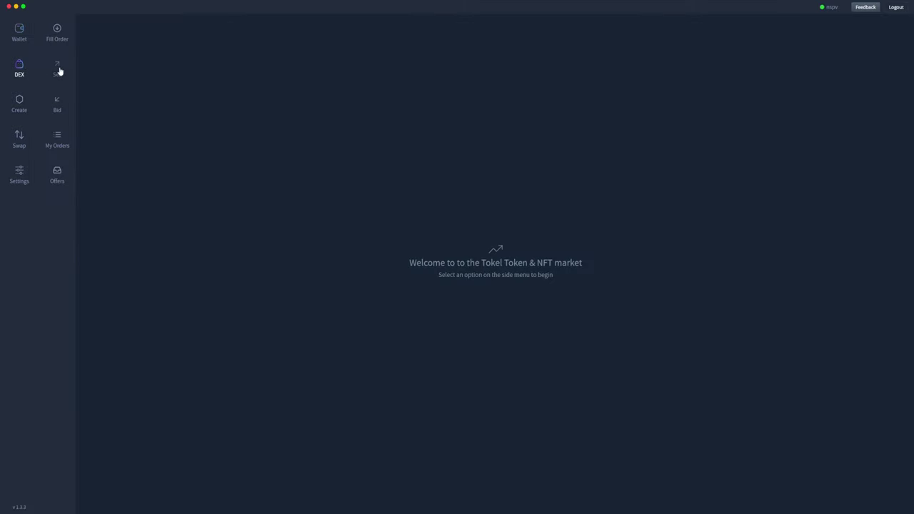
pyautogui.click(58, 69)
pyautogui.click(547, 245)
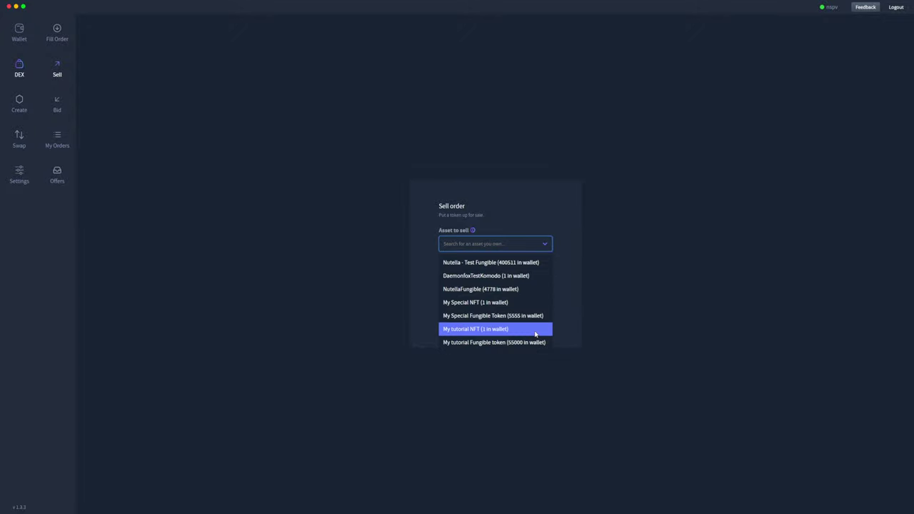
pyautogui.click(536, 332)
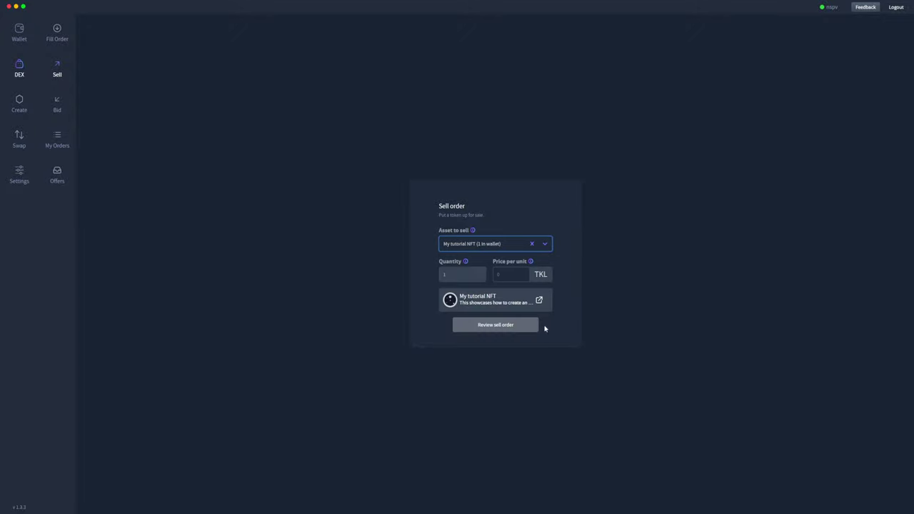
pyautogui.click(505, 275)
pyautogui.write('500')
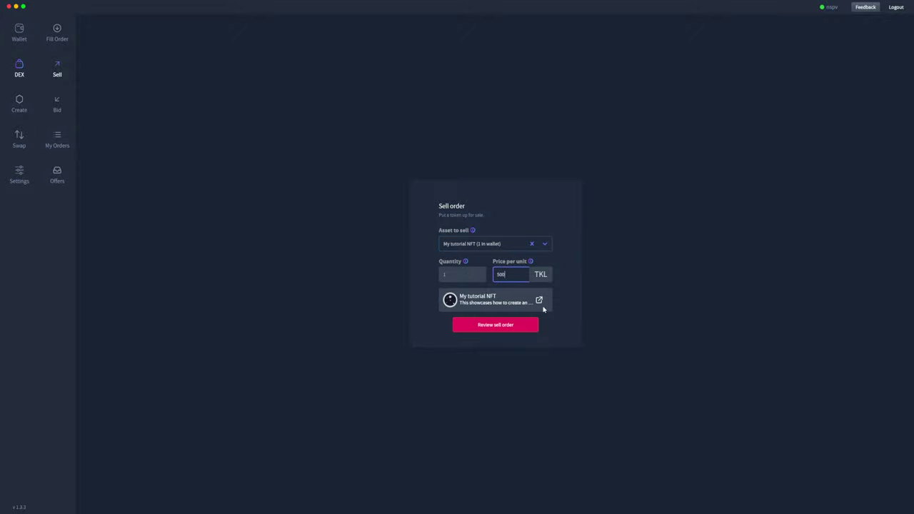
# - Review and post the sell order for My tutorial NFT, and check the list of own orders
pyautogui.click(516, 323)
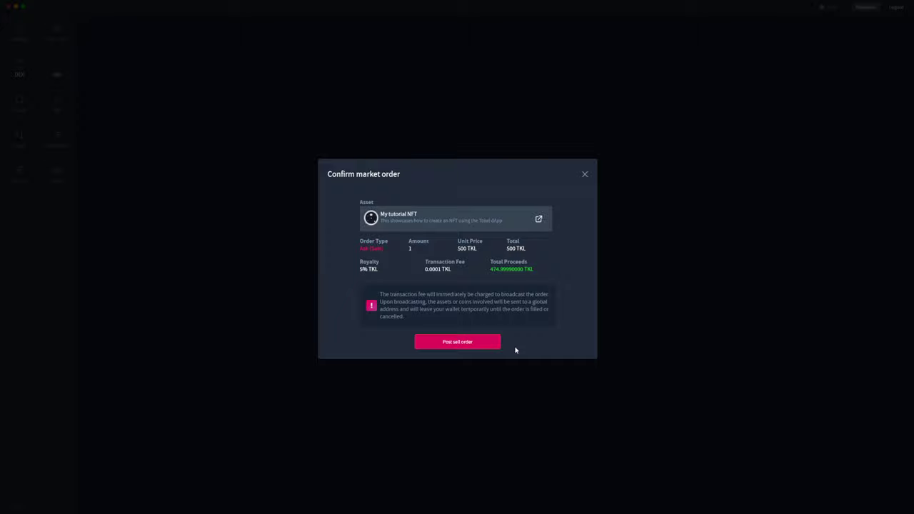
pyautogui.click(486, 343)
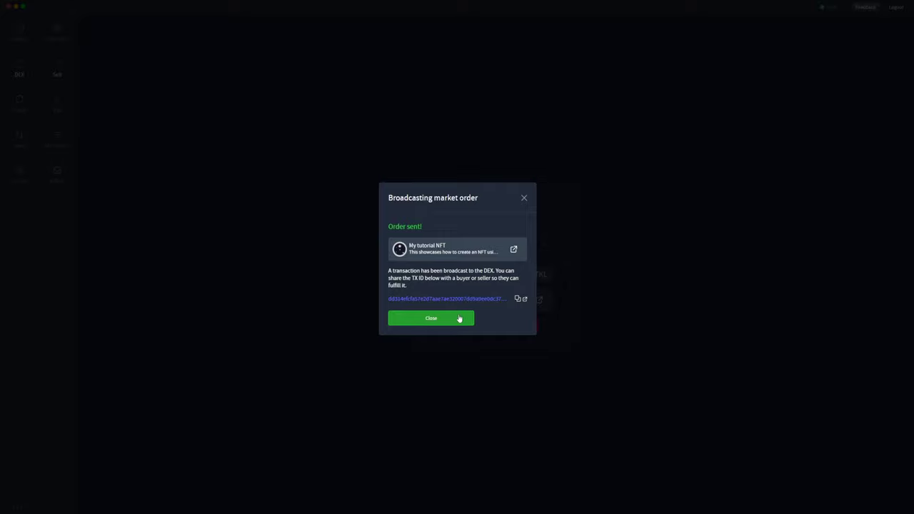
pyautogui.click(459, 318)
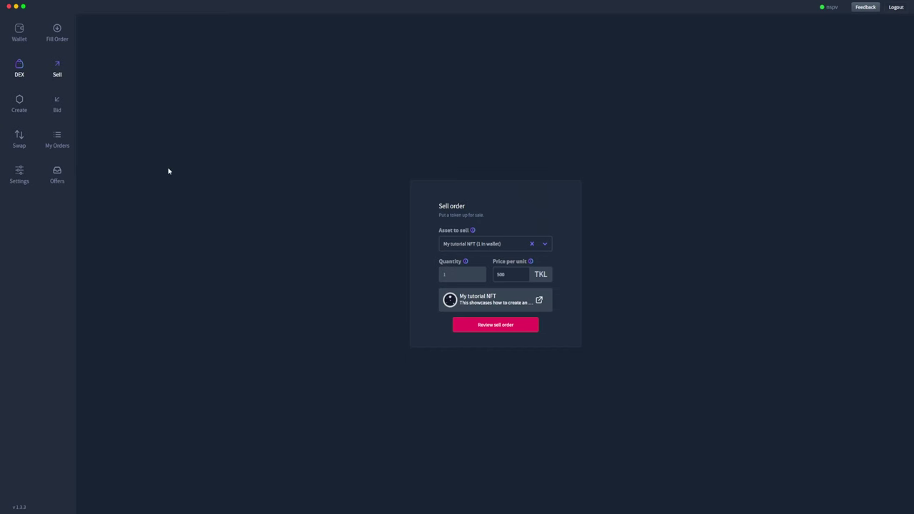
pyautogui.click(65, 145)
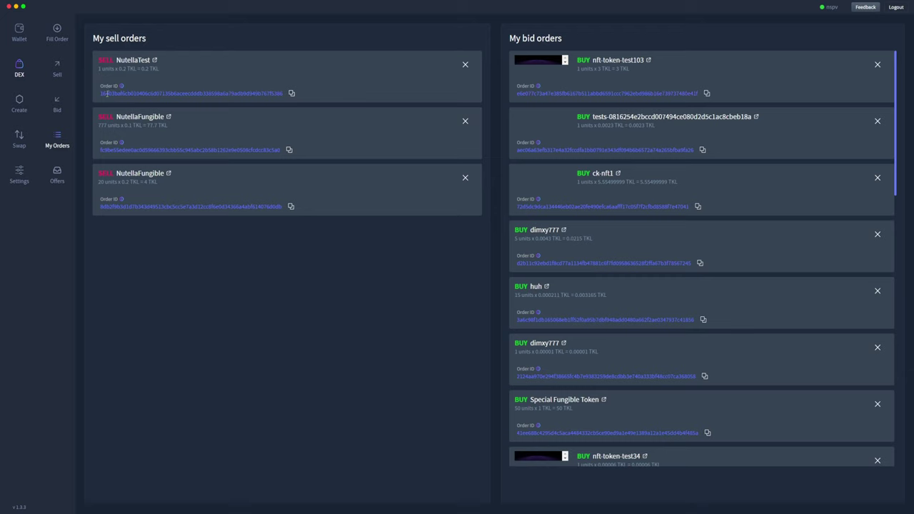
pyautogui.moveTo(122, 87)
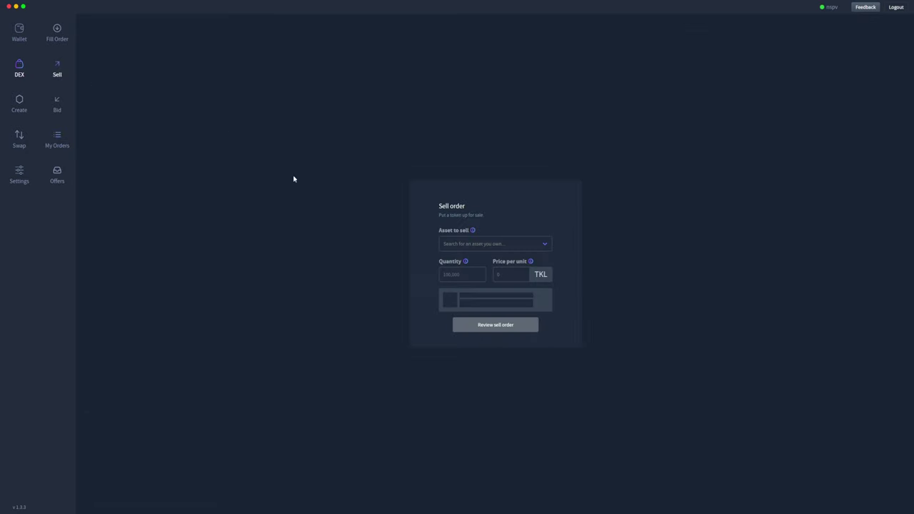
# - Fill in a sell order for 5000 units of My tutorial Fungible token at 2 TKL per unit
pyautogui.click(546, 246)
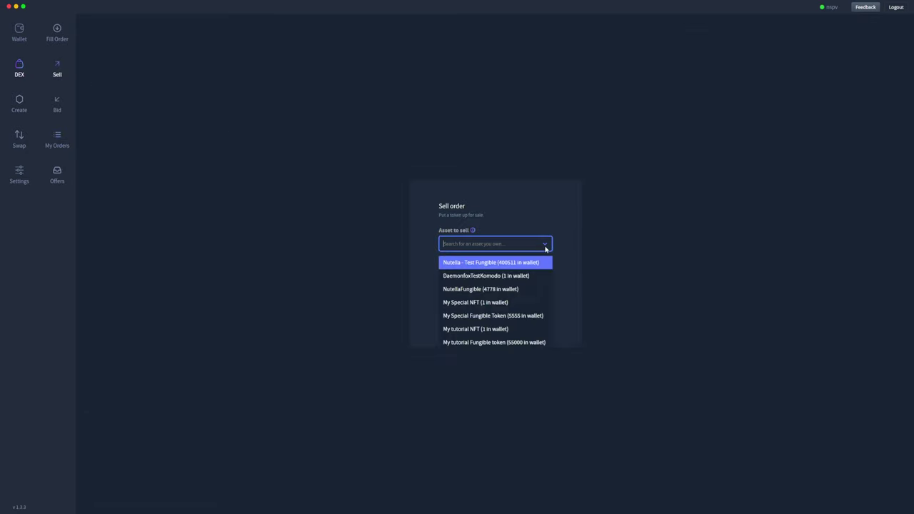
pyautogui.click(535, 345)
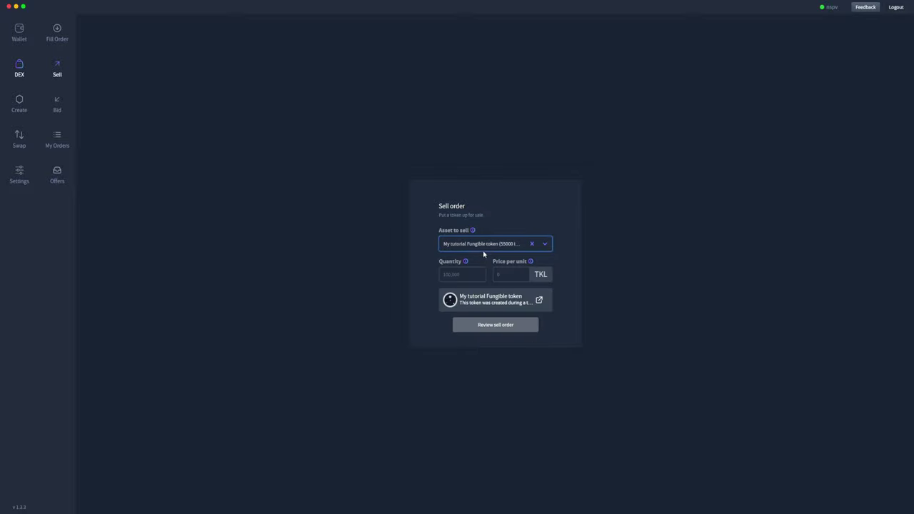
pyautogui.click(474, 271)
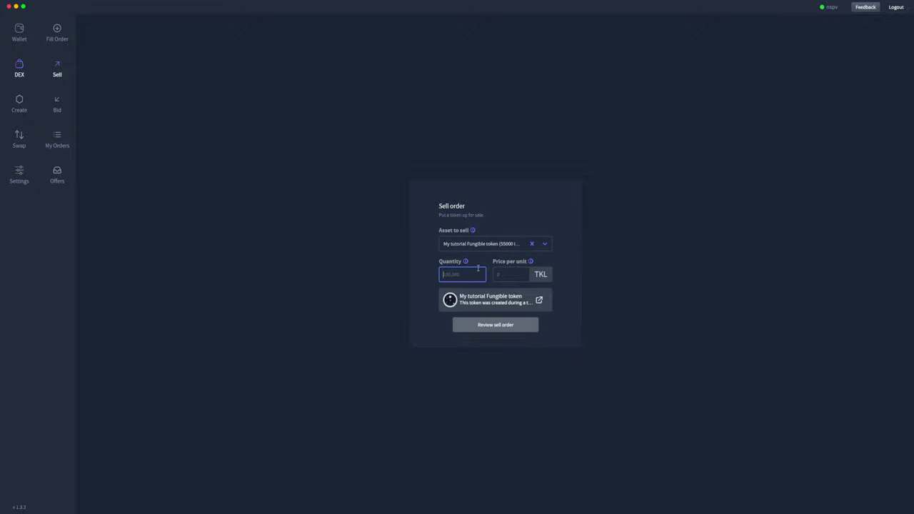
pyautogui.click(508, 244)
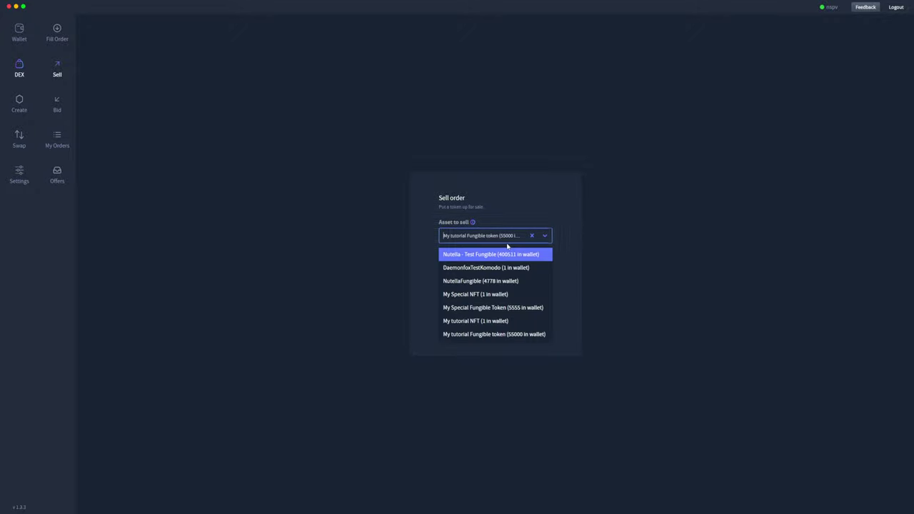
pyautogui.click(515, 335)
pyautogui.click(472, 266)
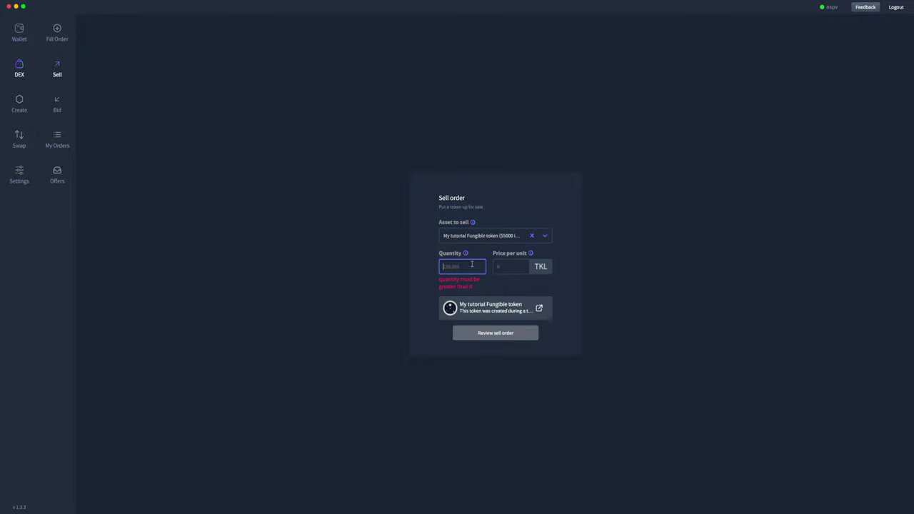
pyautogui.write('5000')
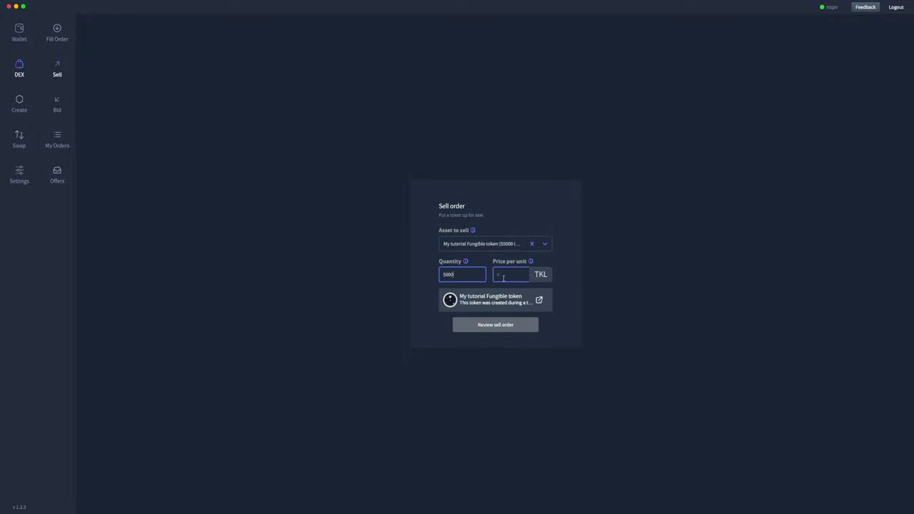
pyautogui.press('Tab')
pyautogui.write('2')
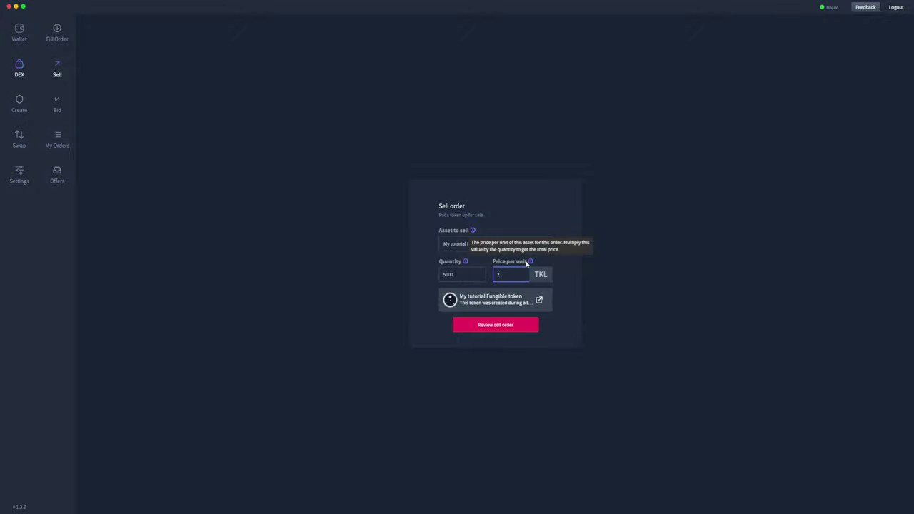
# - Review and post the sell order for My tutorial Fungible token, and dismiss the broadcast message
pyautogui.click(502, 325)
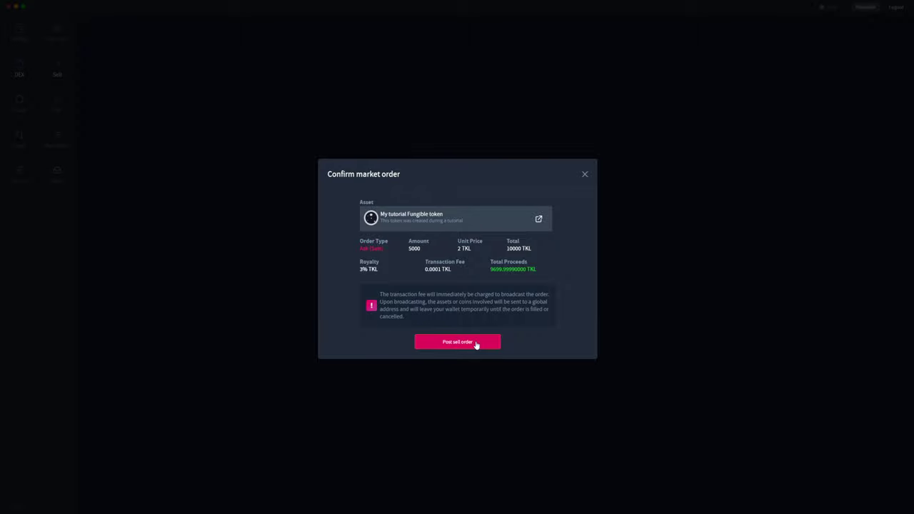
pyautogui.click(481, 346)
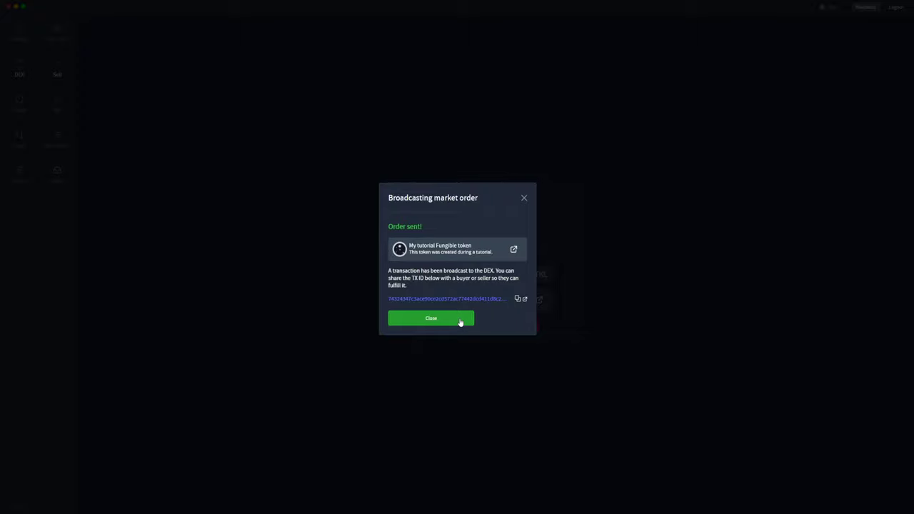
pyautogui.click(461, 320)
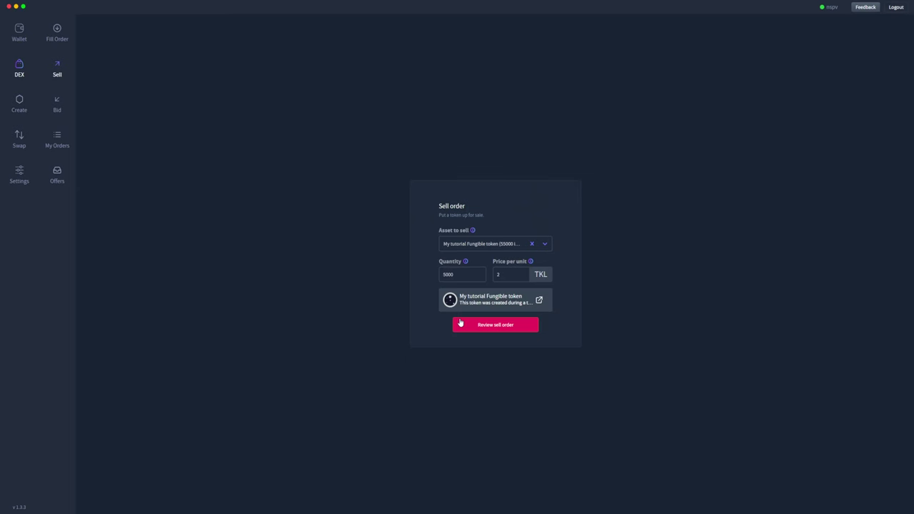
# - Check the open sell orders and the wallet's holdings of My tutorial Fungible token, and return to the order list
pyautogui.click(58, 142)
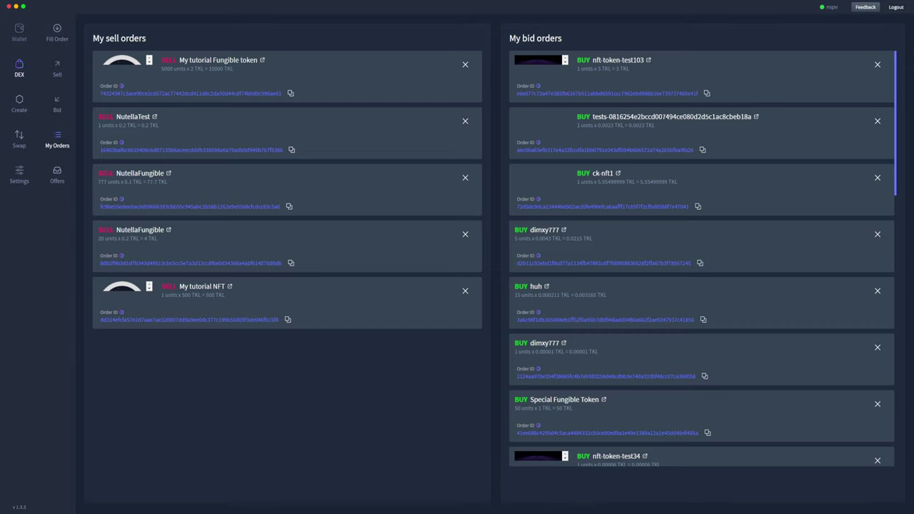
pyautogui.click(20, 34)
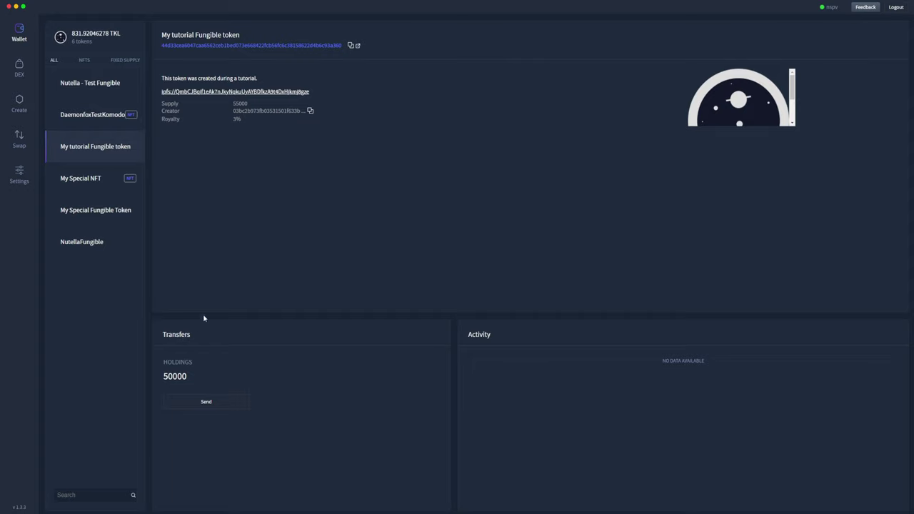
pyautogui.click(26, 68)
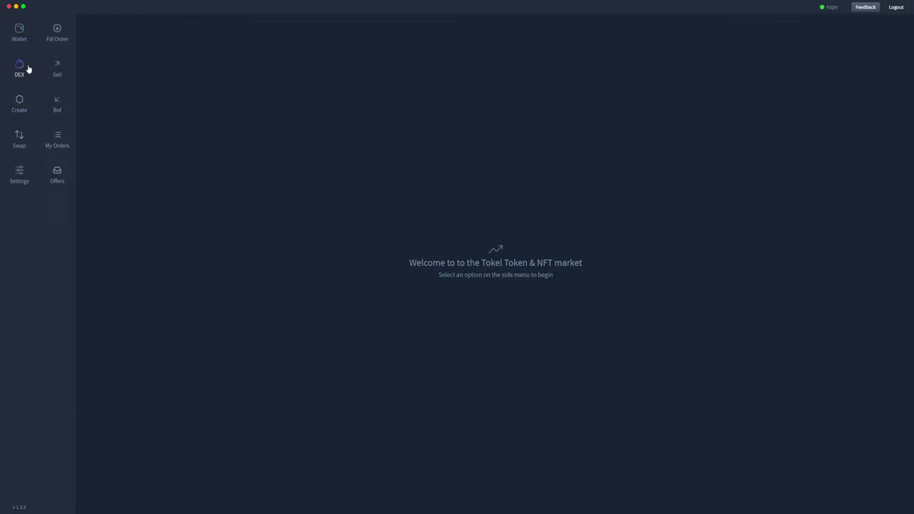
pyautogui.click(68, 145)
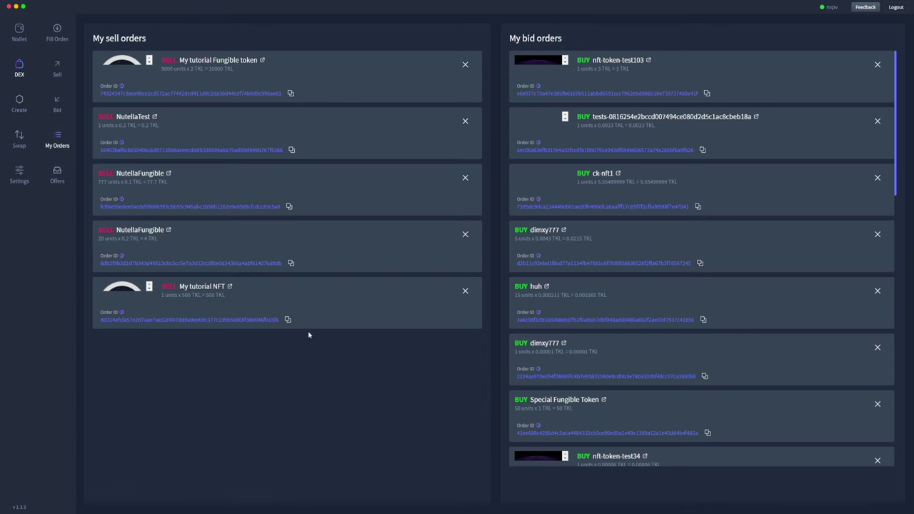
# - Cancel the open sell order for My tutorial NFT and dismiss the broadcast message
pyautogui.click(465, 292)
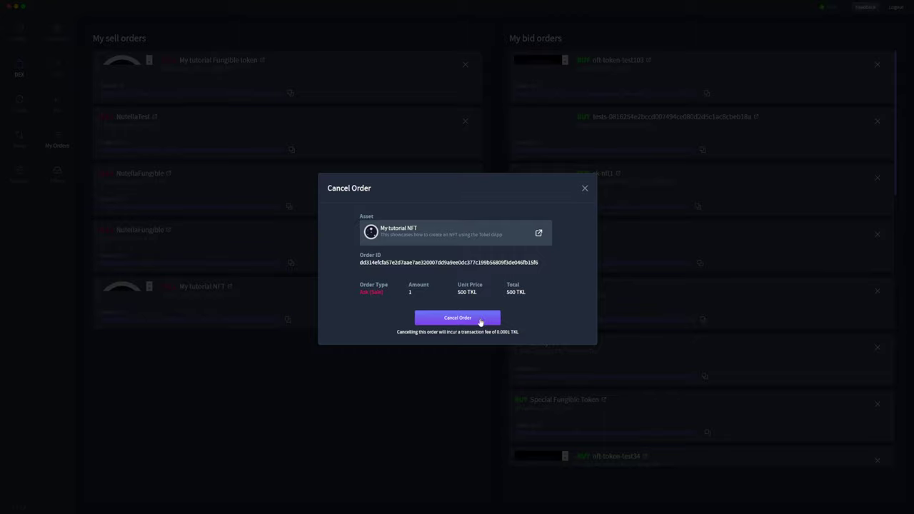
pyautogui.click(480, 321)
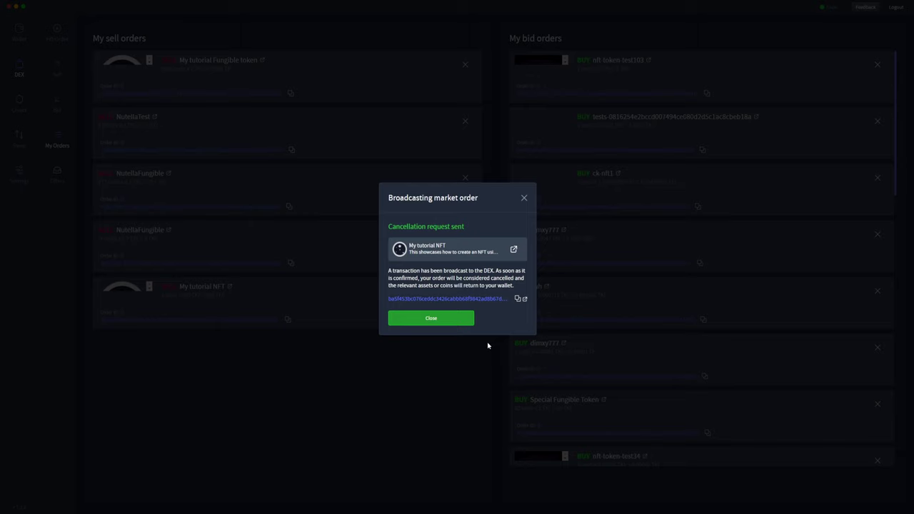
pyautogui.click(459, 321)
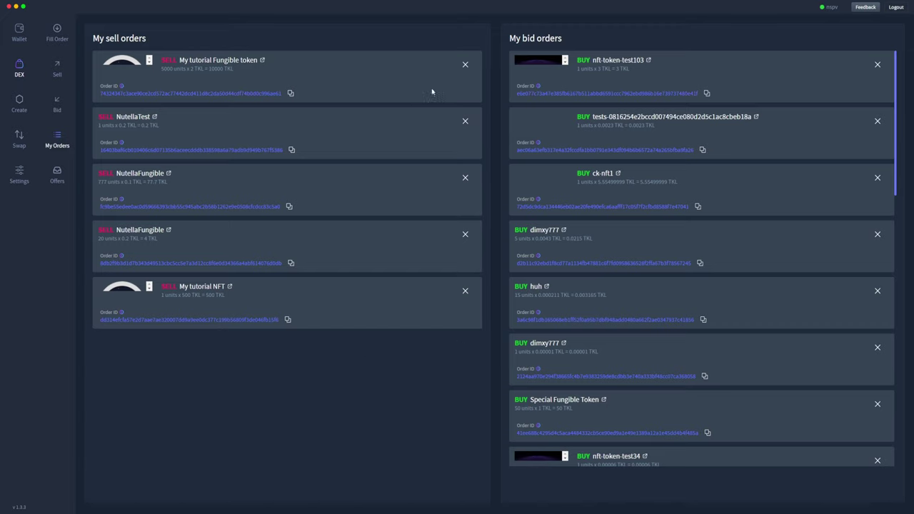
# - Cancel the open sell order for My tutorial Fungible token and dismiss the broadcast message
pyautogui.click(465, 65)
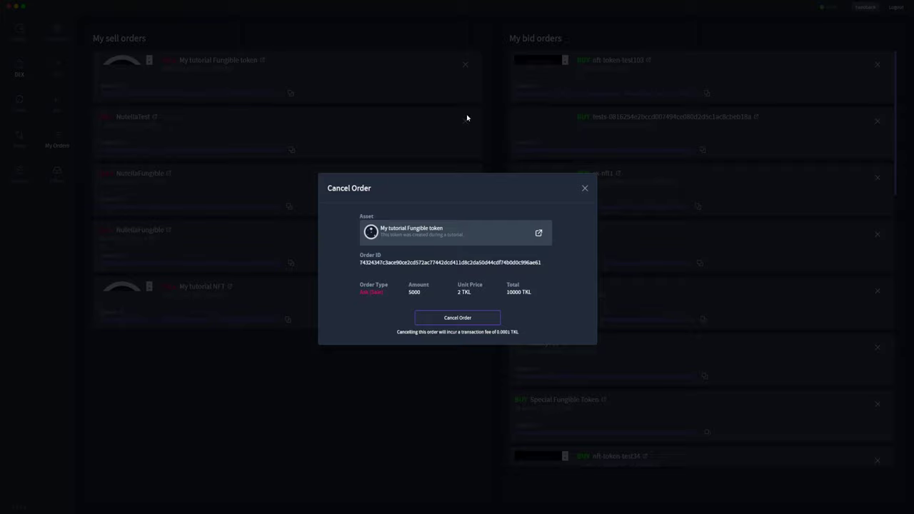
pyautogui.click(480, 319)
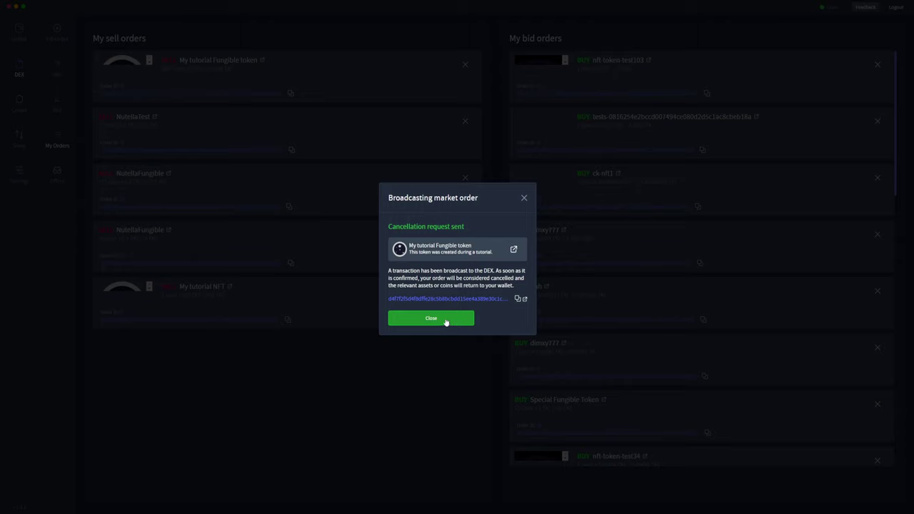
pyautogui.click(445, 321)
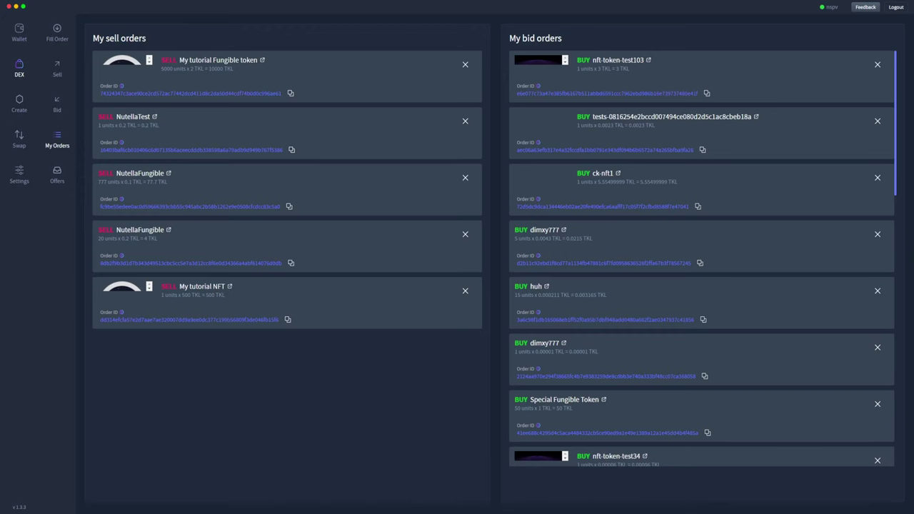
# - Check own orders and the wallet entries of My tutorial NFT and My tutorial Fungible token, including the token's holdings
pyautogui.click(14, 27)
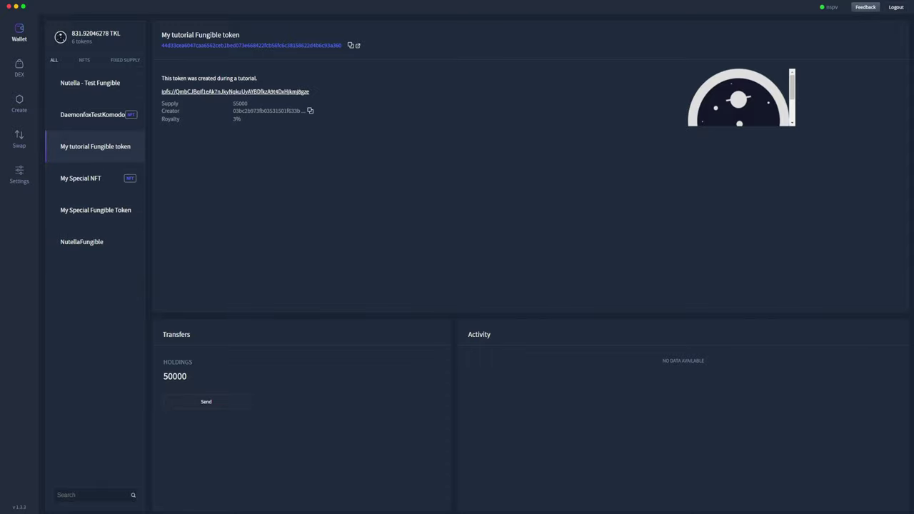
pyautogui.click(19, 67)
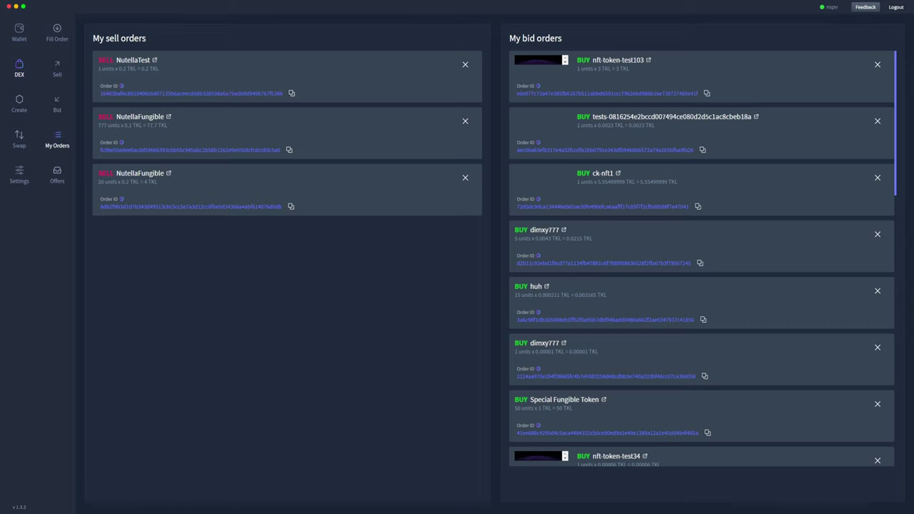
pyautogui.click(19, 35)
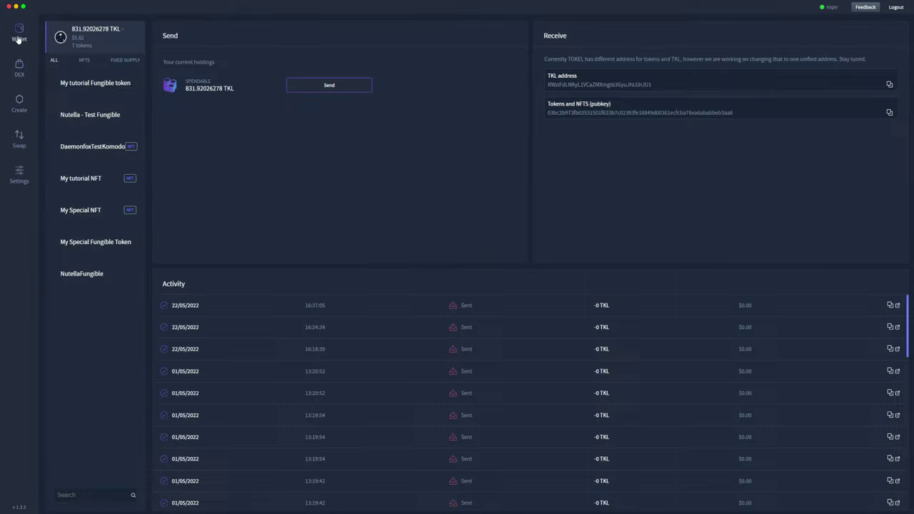
pyautogui.click(106, 185)
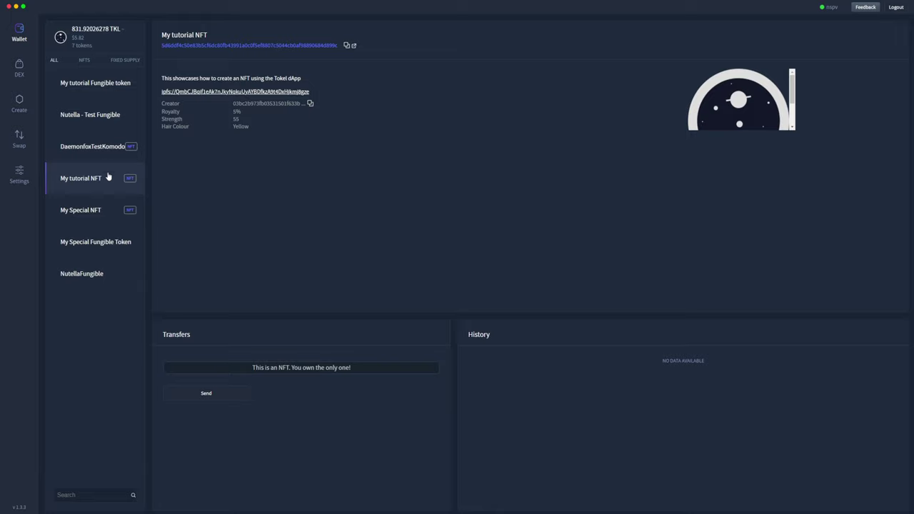
pyautogui.click(108, 92)
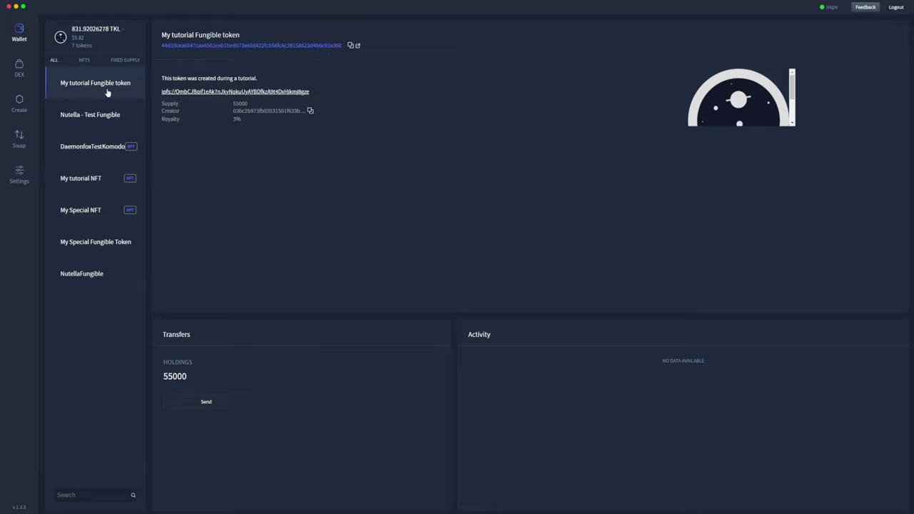
pyautogui.moveTo(189, 380); pyautogui.dragTo(164, 363)
pyautogui.click(198, 376)
# - Open the DEX market section
pyautogui.click(20, 69)
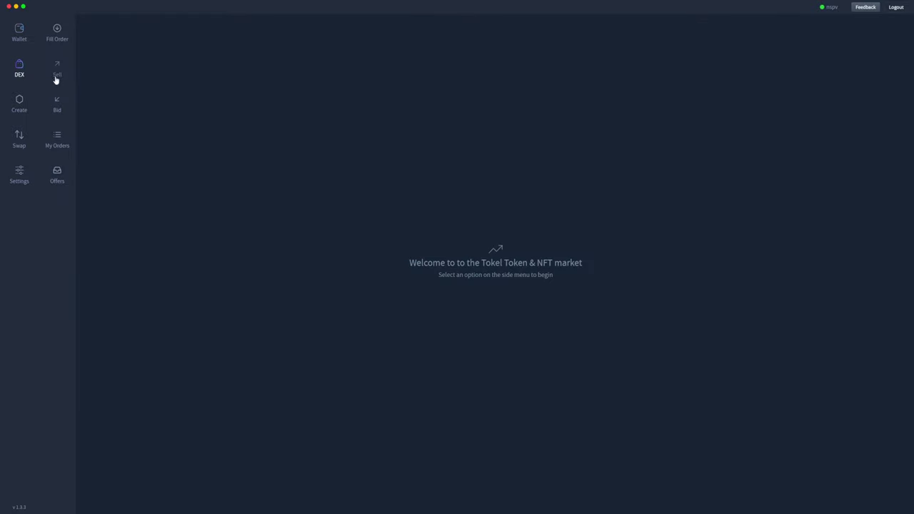